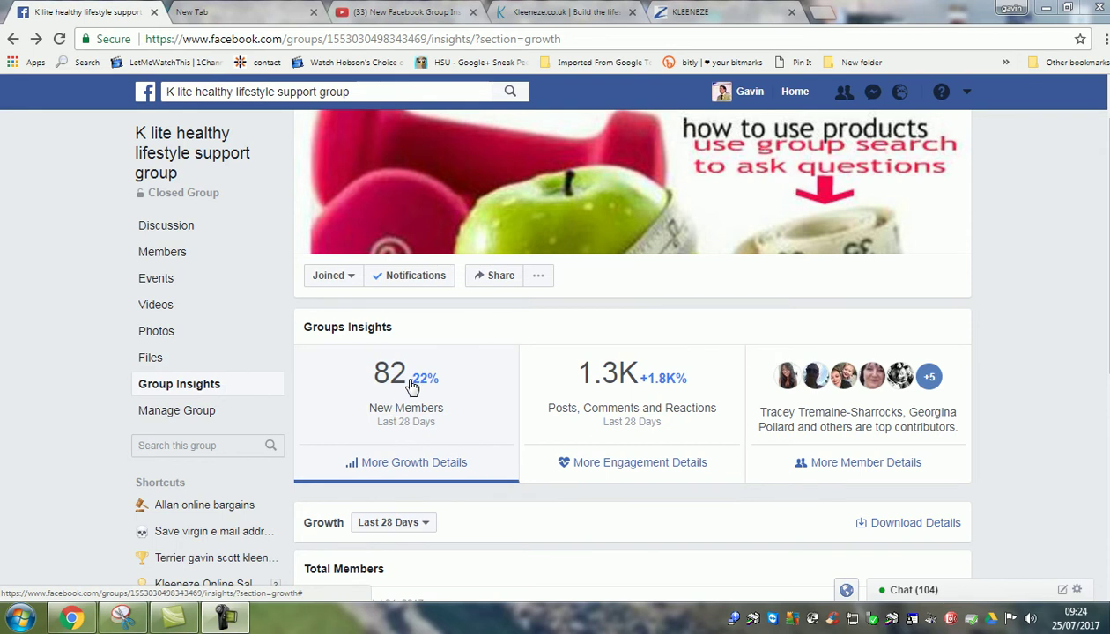
# Check the growth time-range options, keep Last 28 days, and browse the growth charts
pyautogui.scroll(-1, 426, 476)
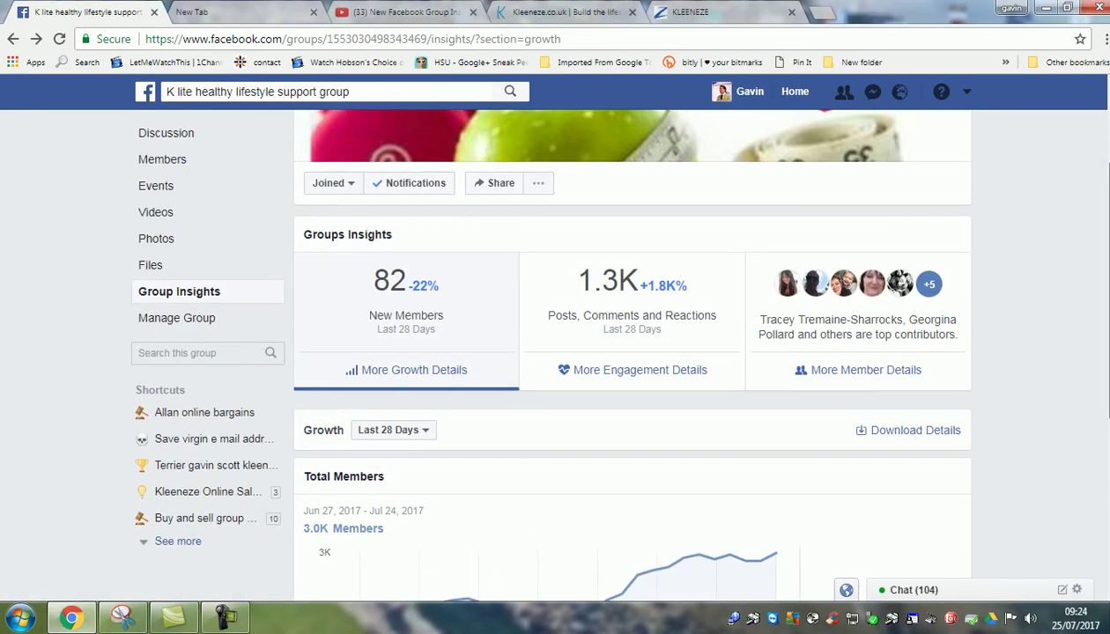
pyautogui.scroll(-1, 763, 416)
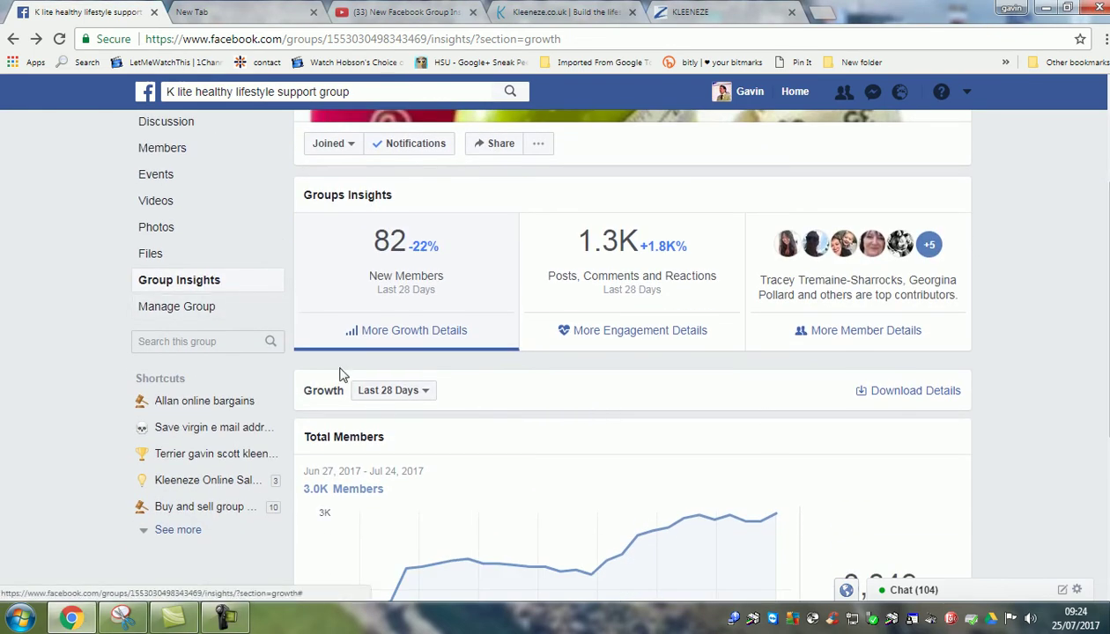
pyautogui.click(428, 398)
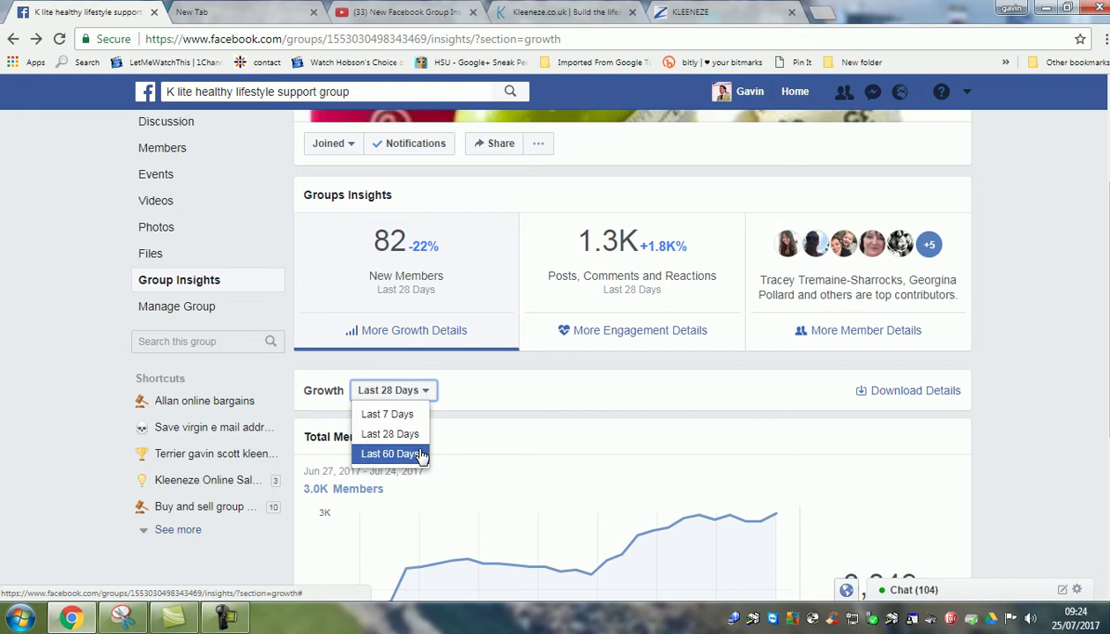
pyautogui.click(506, 385)
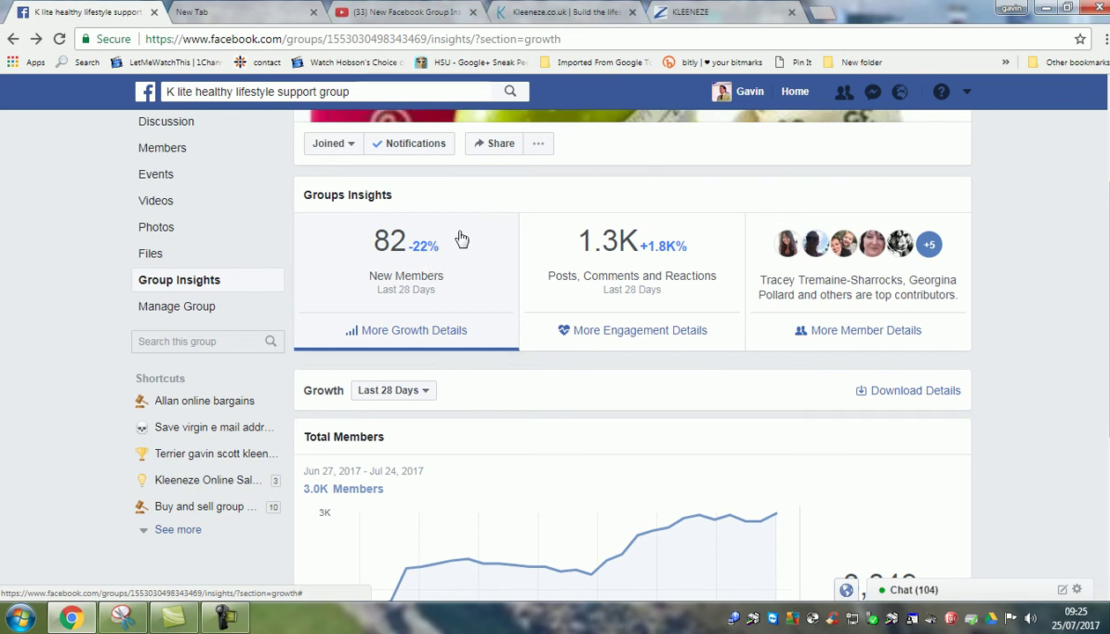
pyautogui.scroll(-2, 617, 352)
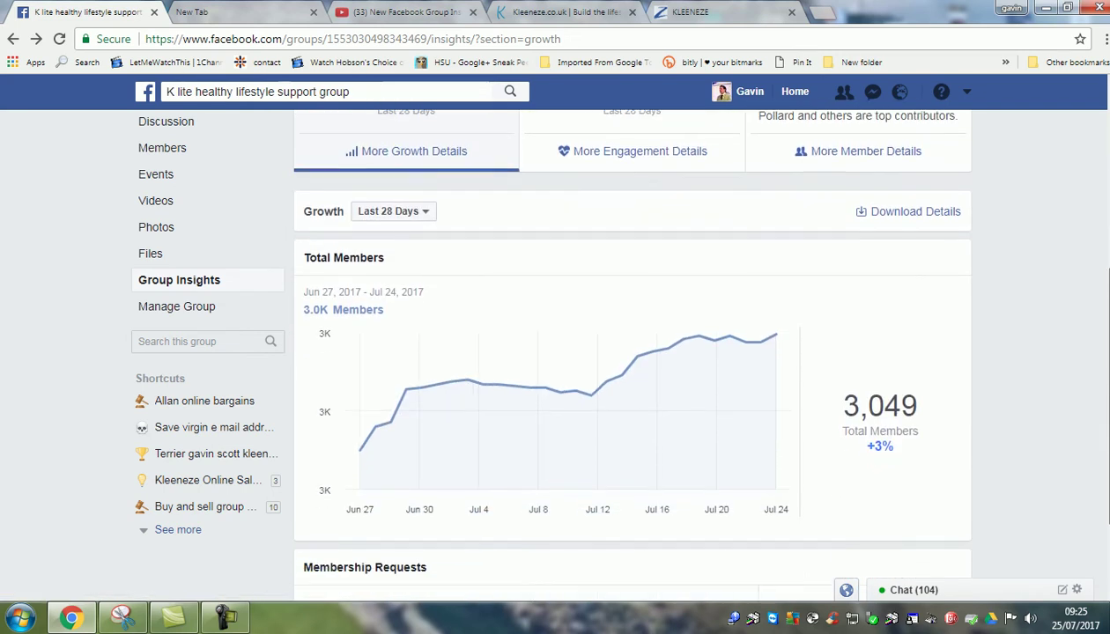
pyautogui.moveTo(339, 359)
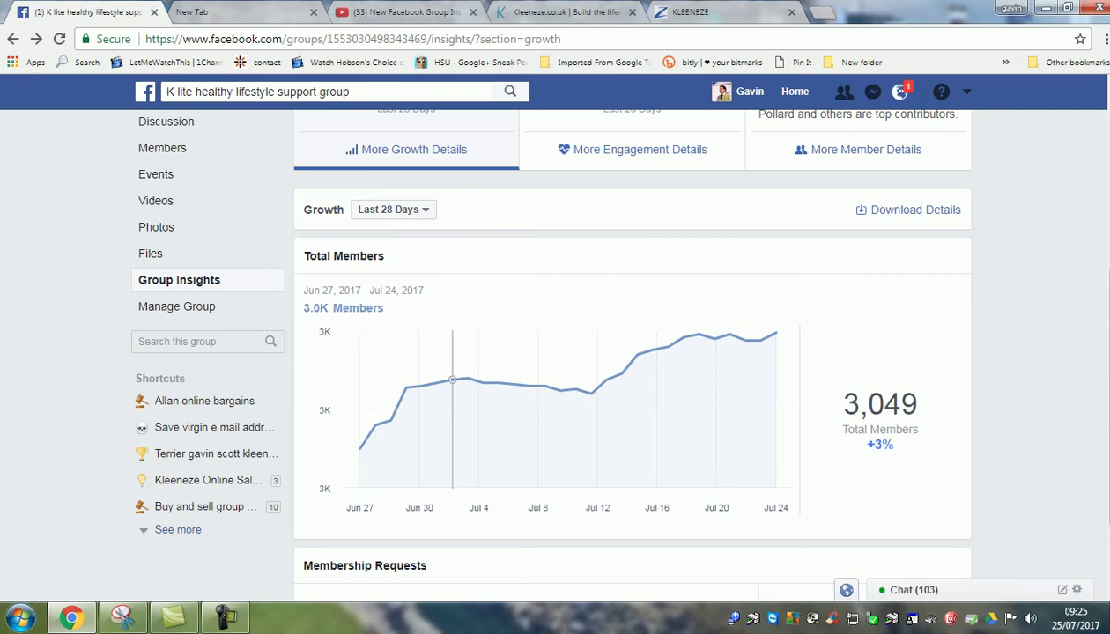
pyautogui.scroll(-1, 361, 405)
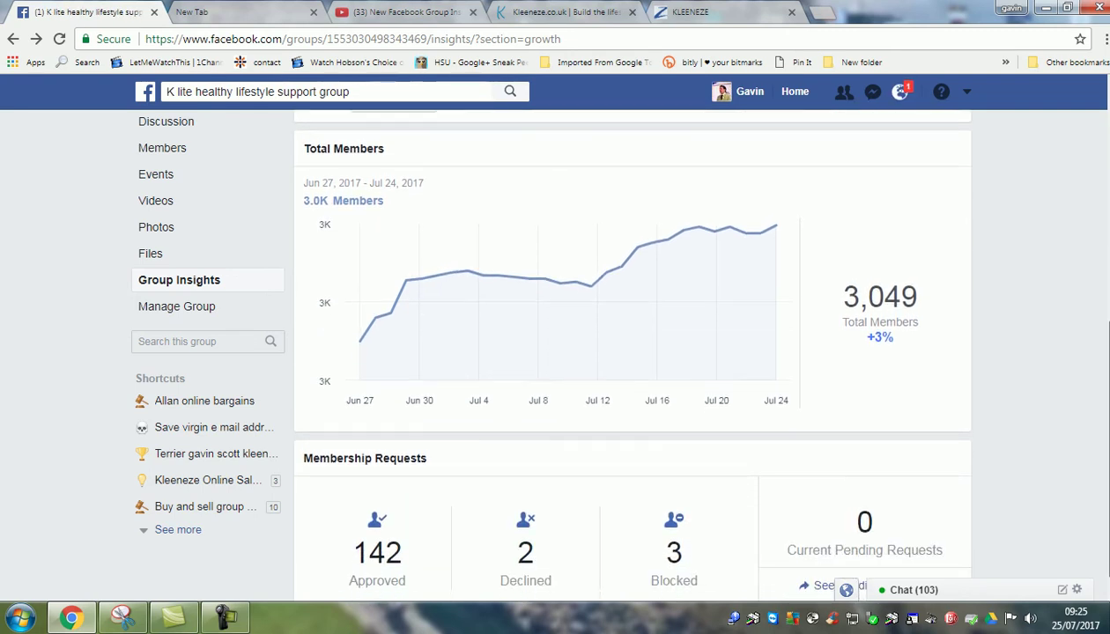
pyautogui.scroll(-1, 632, 353)
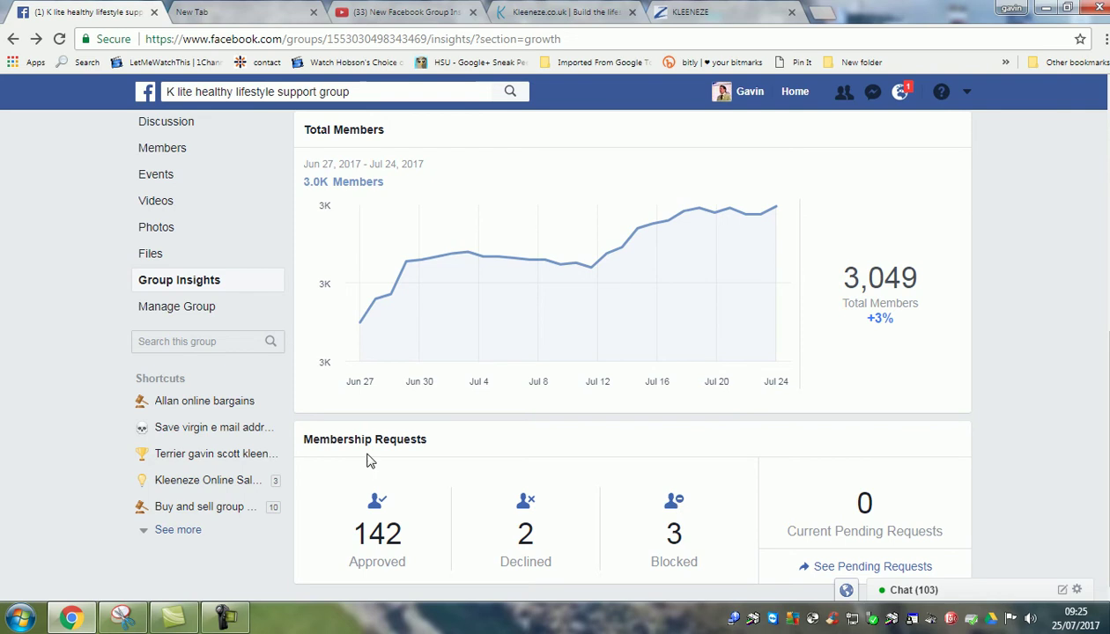
pyautogui.moveTo(720, 345)
pyautogui.scroll(4, 655, 325)
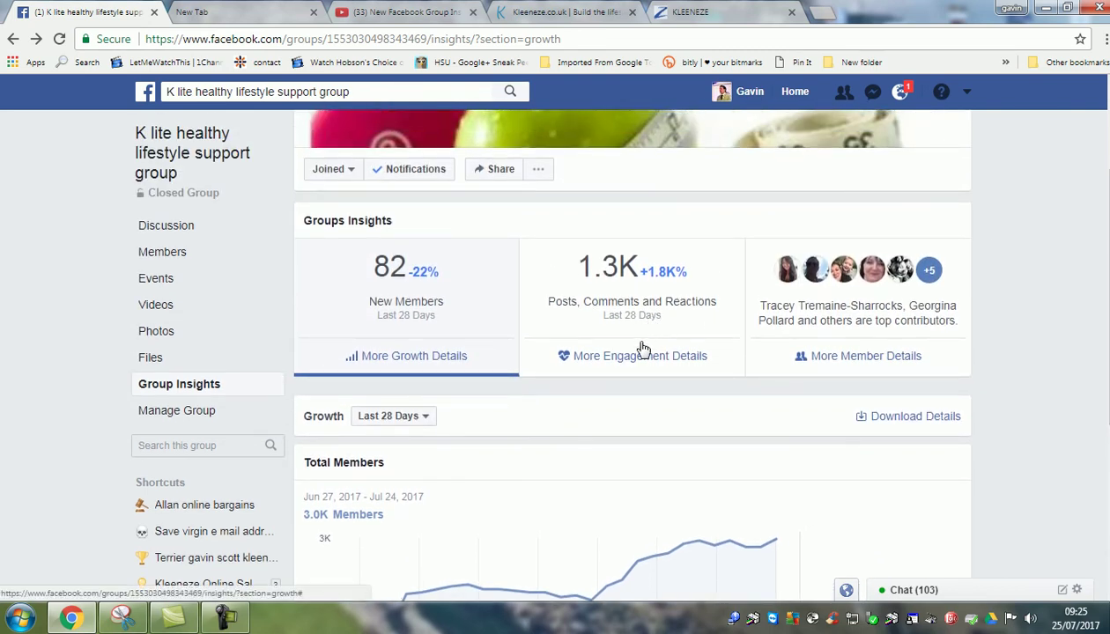
# Open More Engagement Details and scroll down to the 57 Posts and Active Members charts
pyautogui.click(624, 364)
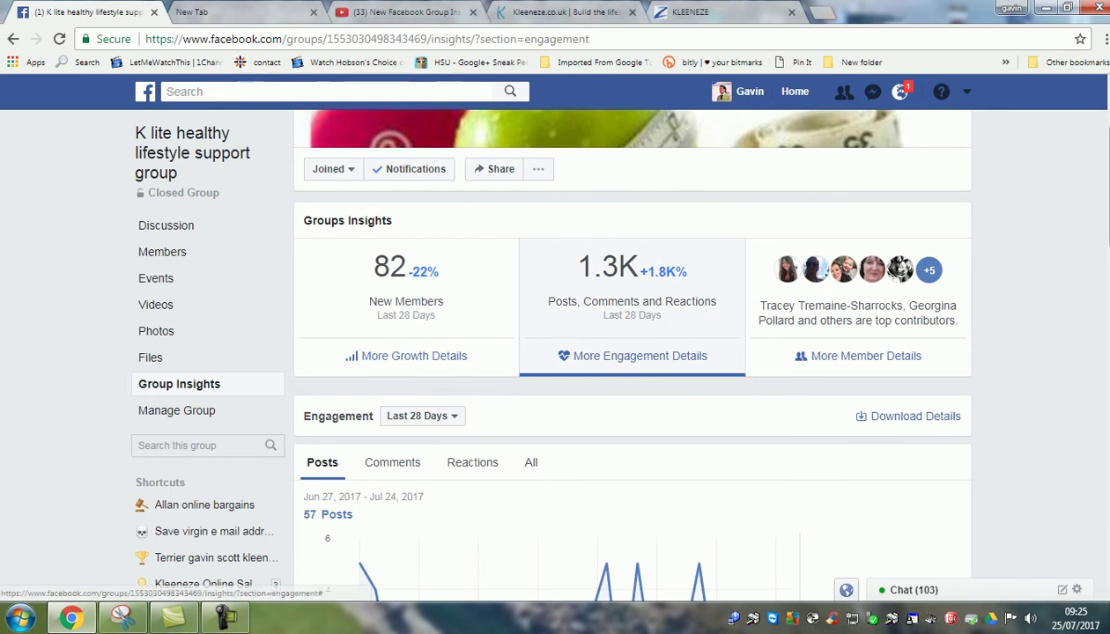
pyautogui.scroll(-1, 625, 364)
pyautogui.scroll(-1, 541, 352)
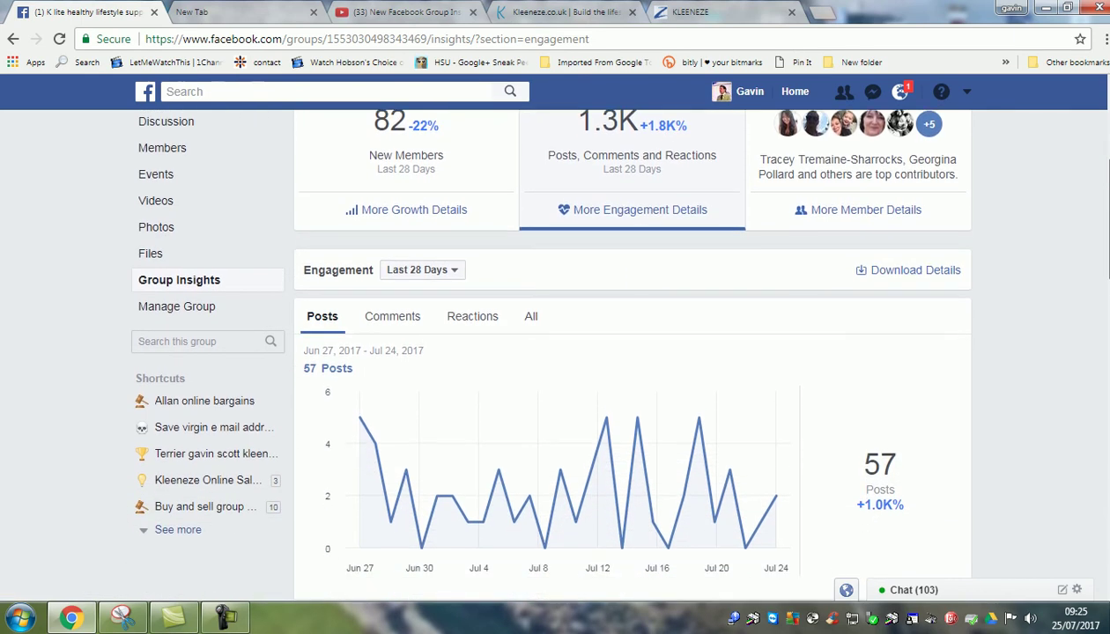
pyautogui.scroll(-1, 623, 352)
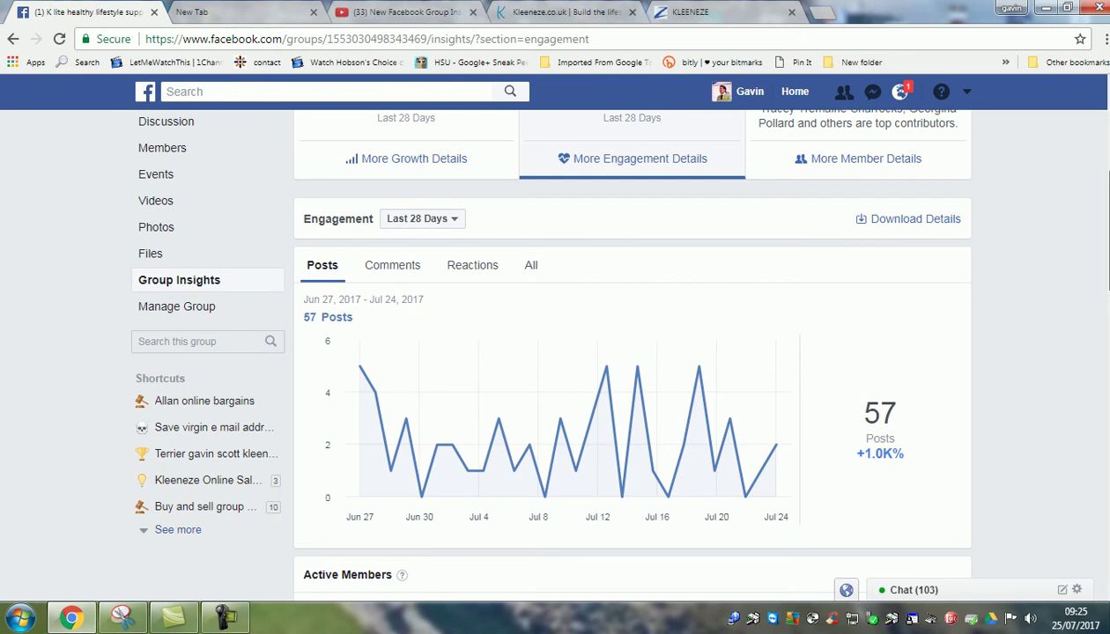
pyautogui.scroll(-1, 372, 244)
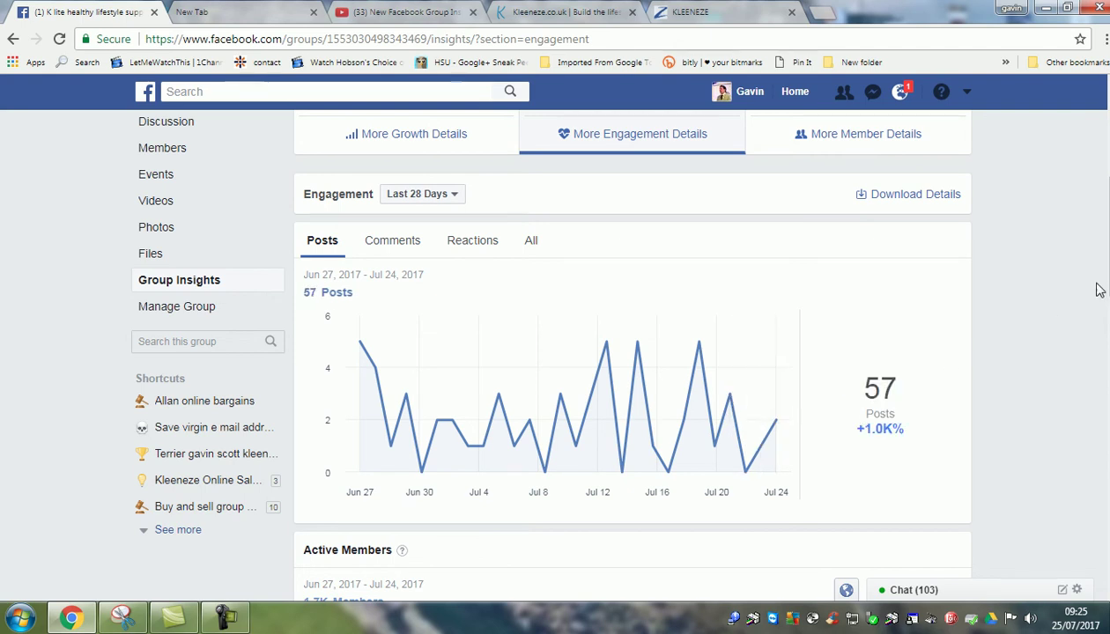
pyautogui.scroll(-4, 632, 352)
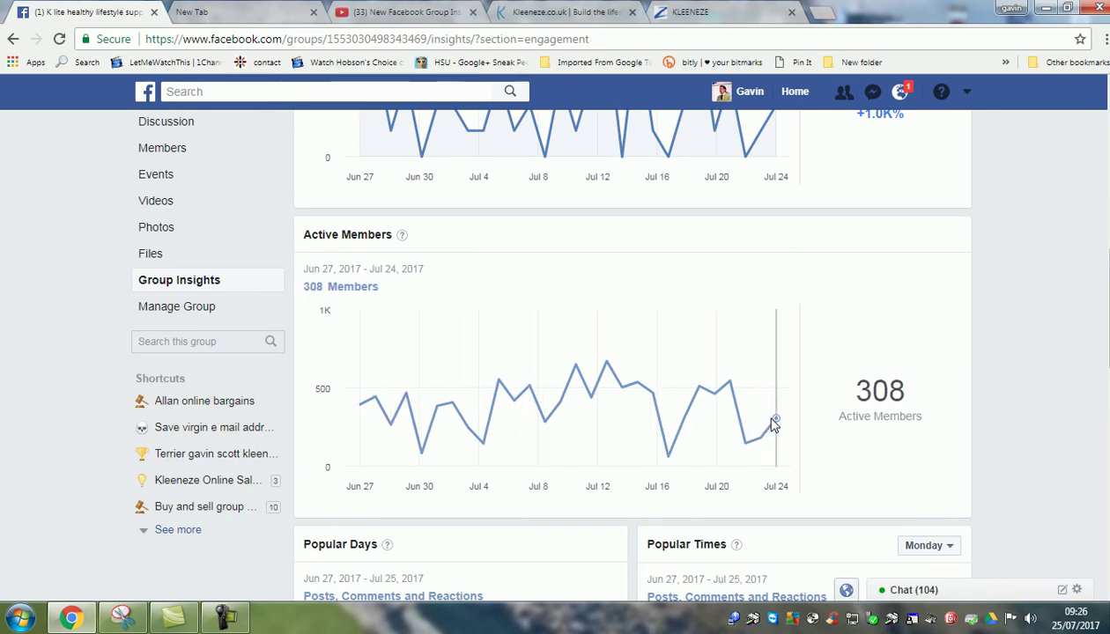
# Scroll to Popular Times and view Tuesday, Wednesday and Thursday hourly activity
pyautogui.scroll(-3, 632, 352)
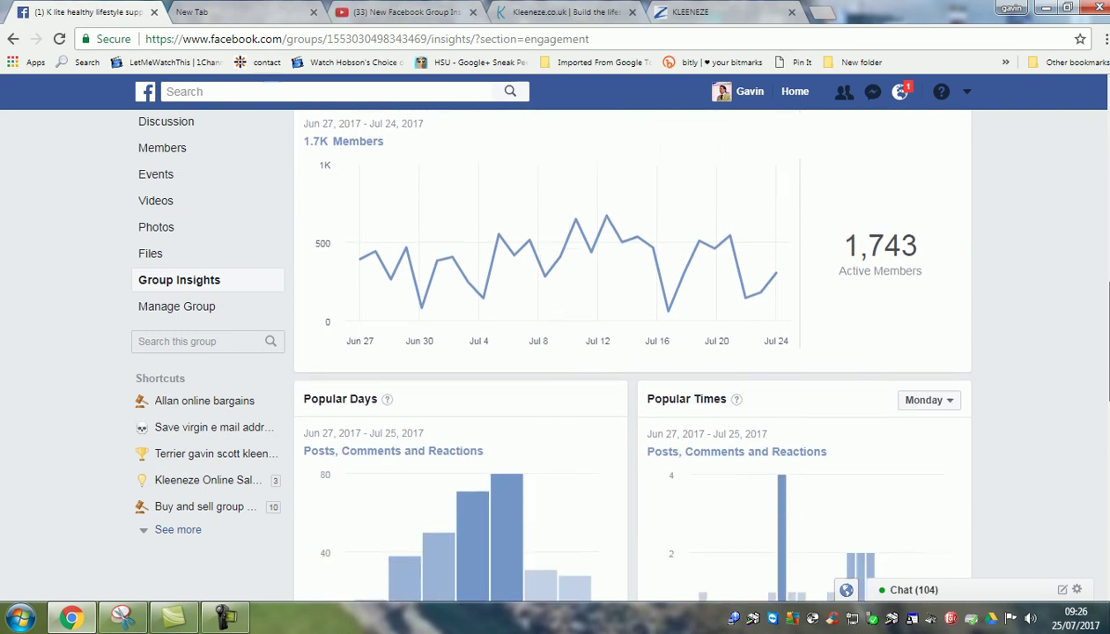
pyautogui.scroll(-1, 632, 352)
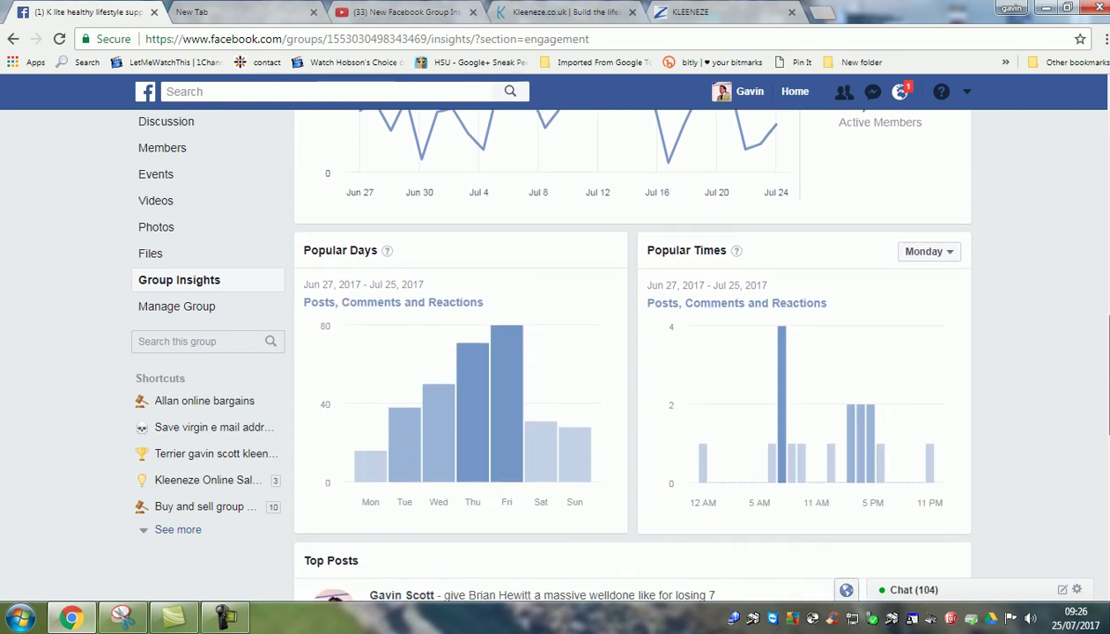
pyautogui.scroll(-1, 511, 463)
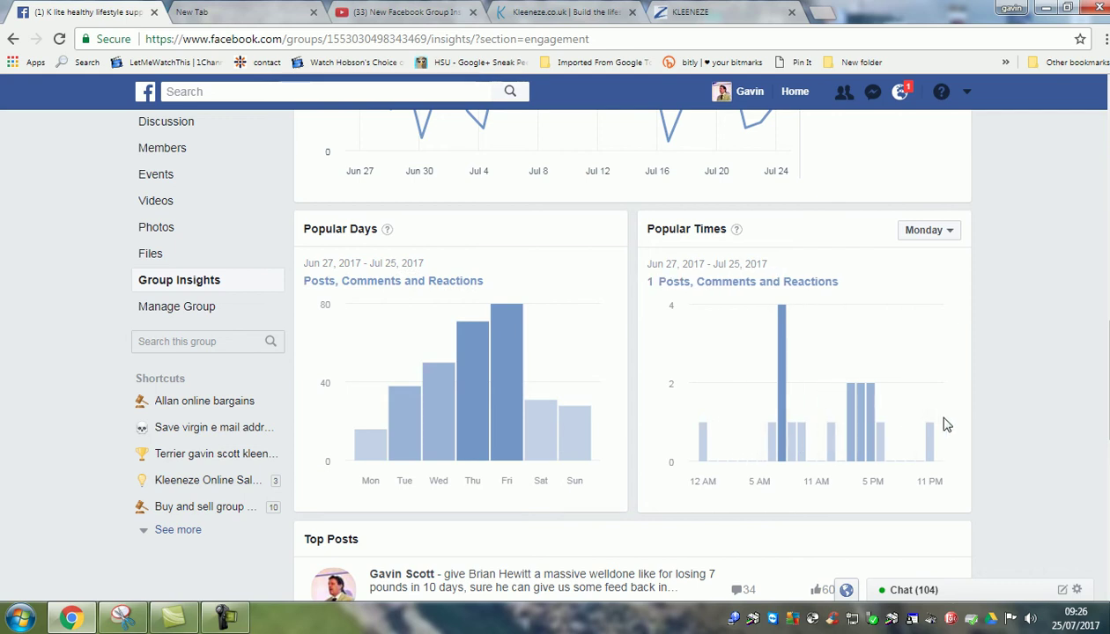
pyautogui.click(943, 235)
pyautogui.click(926, 274)
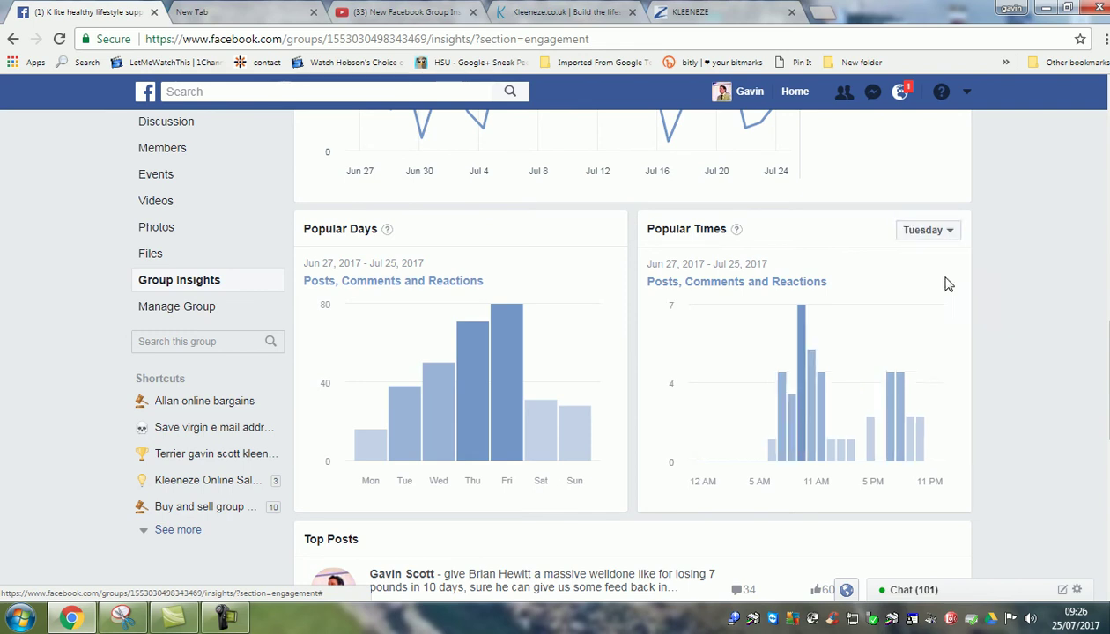
pyautogui.click(943, 235)
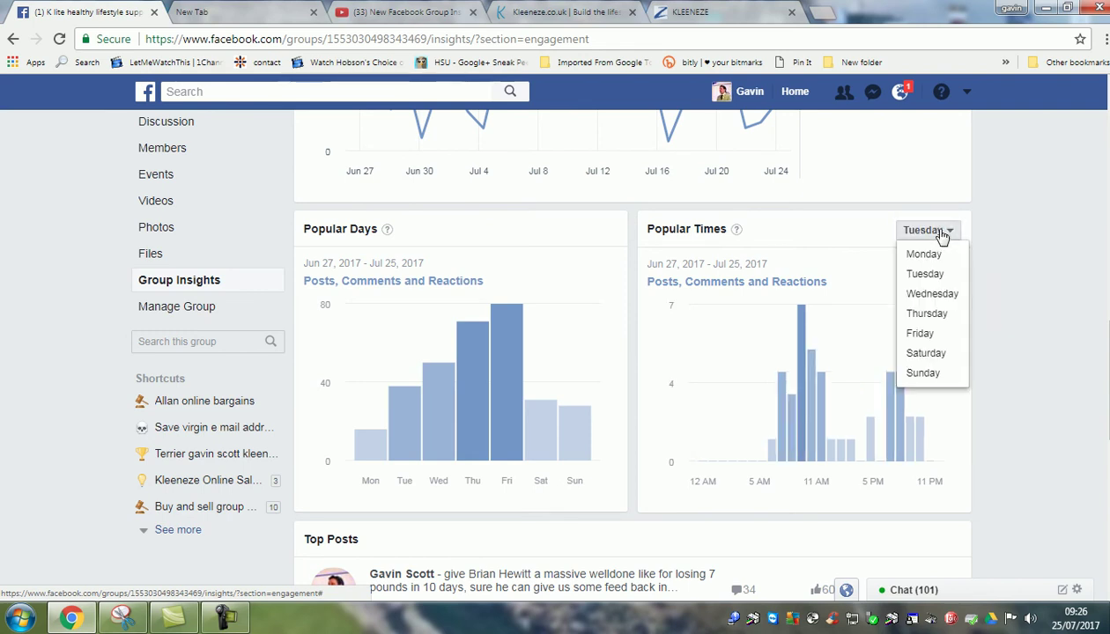
pyautogui.click(932, 298)
pyautogui.click(939, 235)
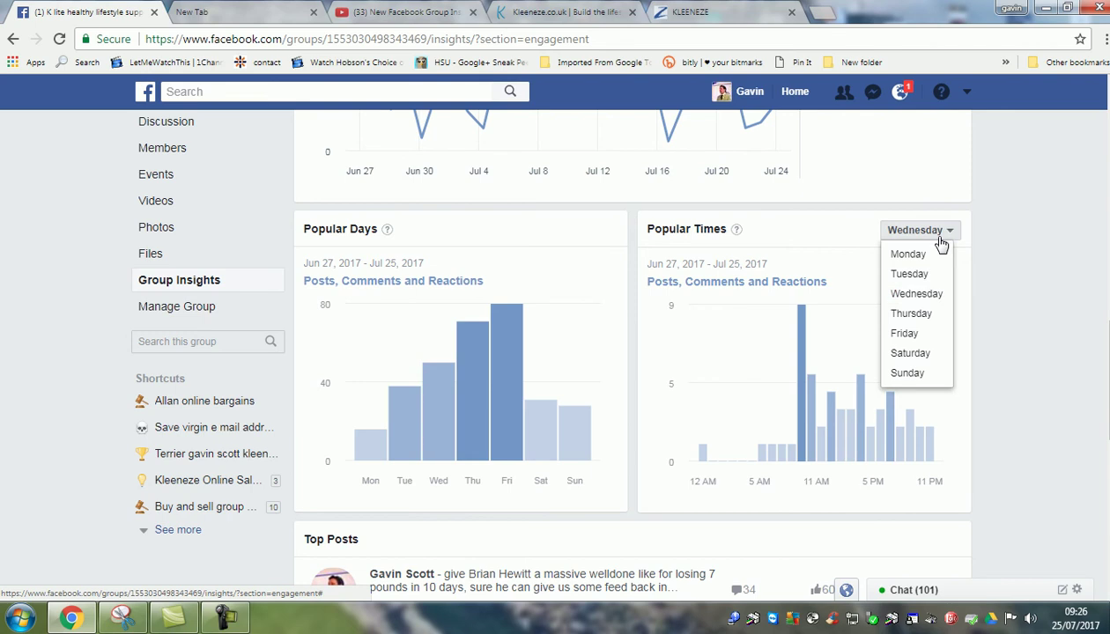
pyautogui.click(935, 313)
# Switch Popular Times to Friday, then Saturday, ending on Sunday's hourly activity
pyautogui.click(937, 244)
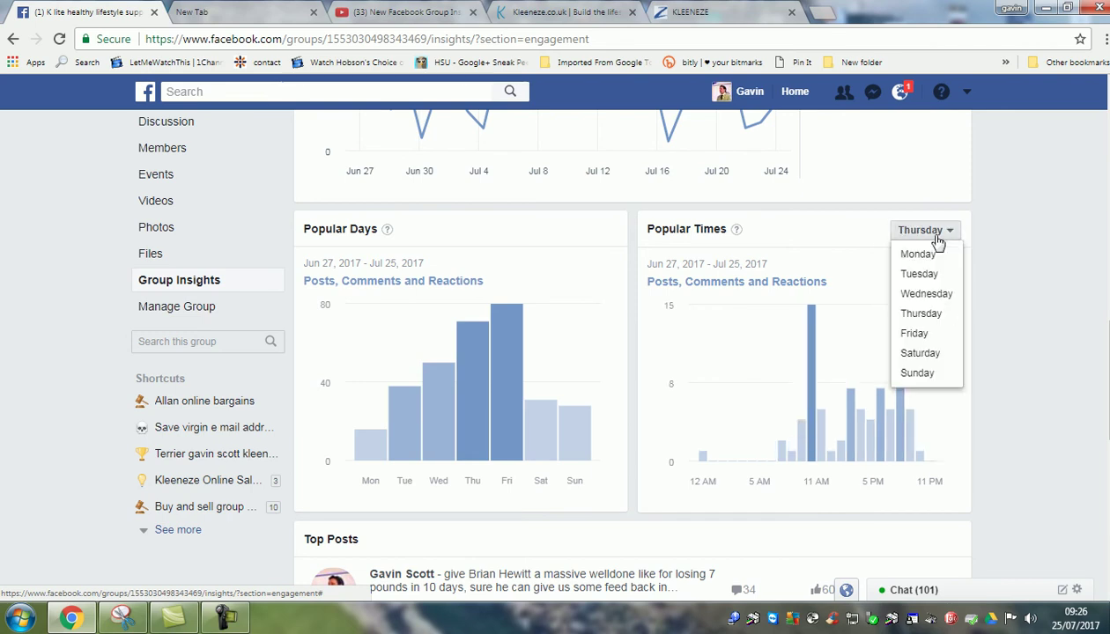
pyautogui.click(941, 333)
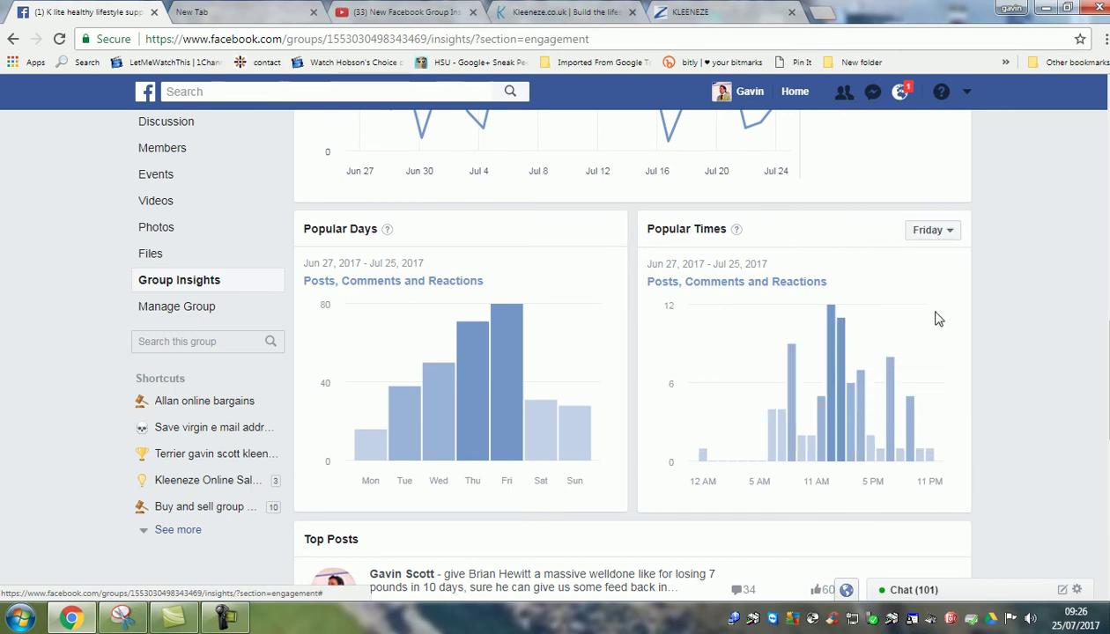
pyautogui.click(934, 236)
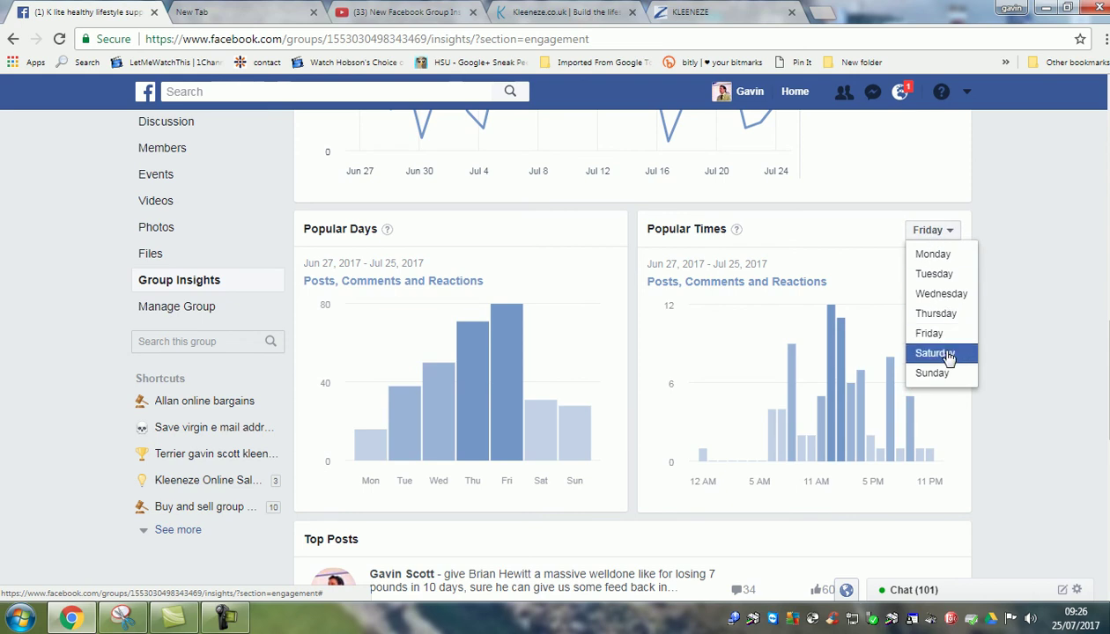
pyautogui.click(948, 355)
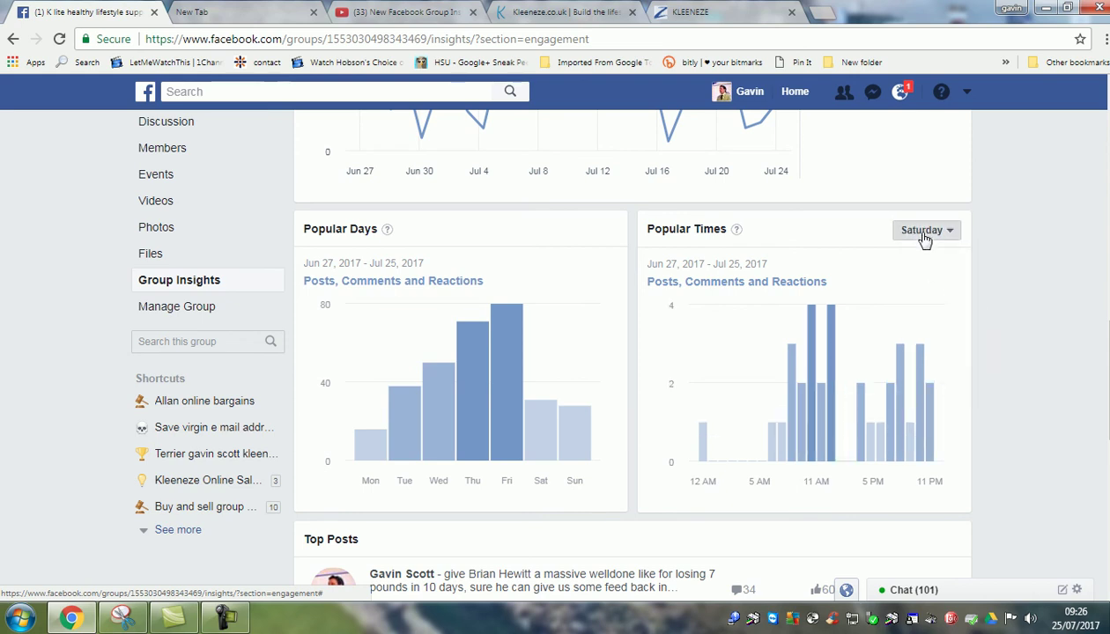
pyautogui.click(923, 236)
pyautogui.click(947, 375)
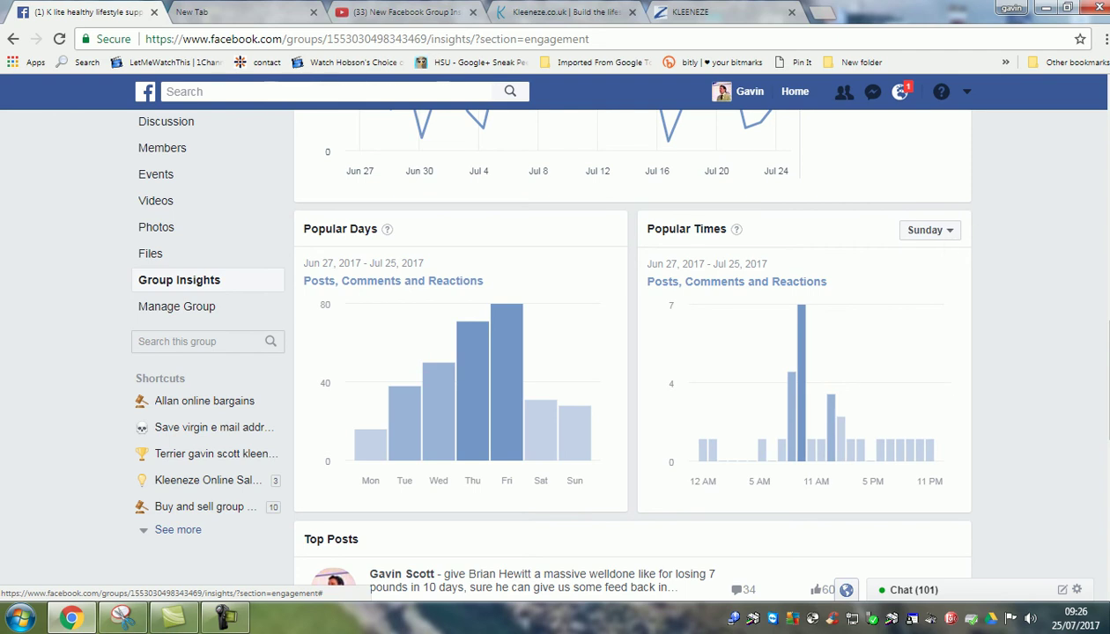
# Scroll through the Top Posts list and back up to the 57-post Engagement summary
pyautogui.scroll(-3, 631, 352)
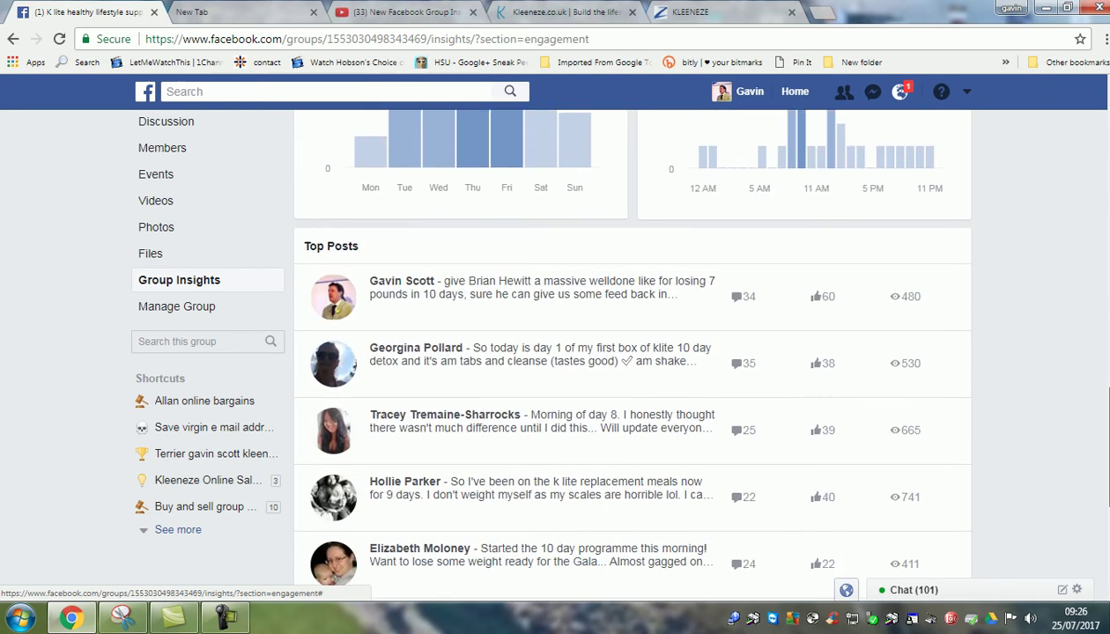
pyautogui.scroll(-4, 631, 352)
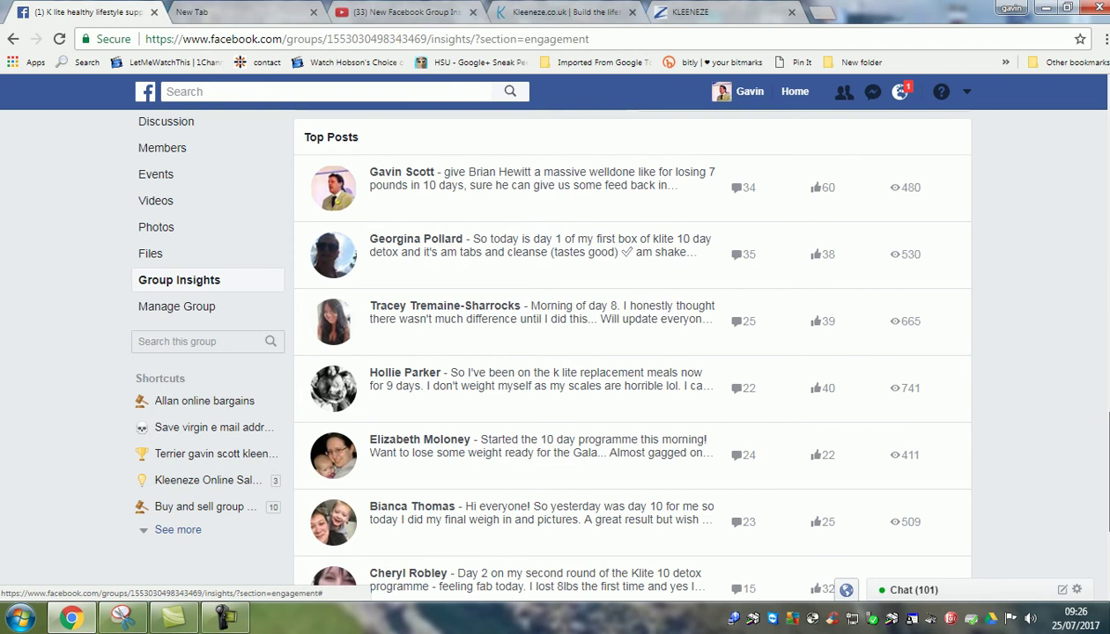
pyautogui.scroll(6, 631, 352)
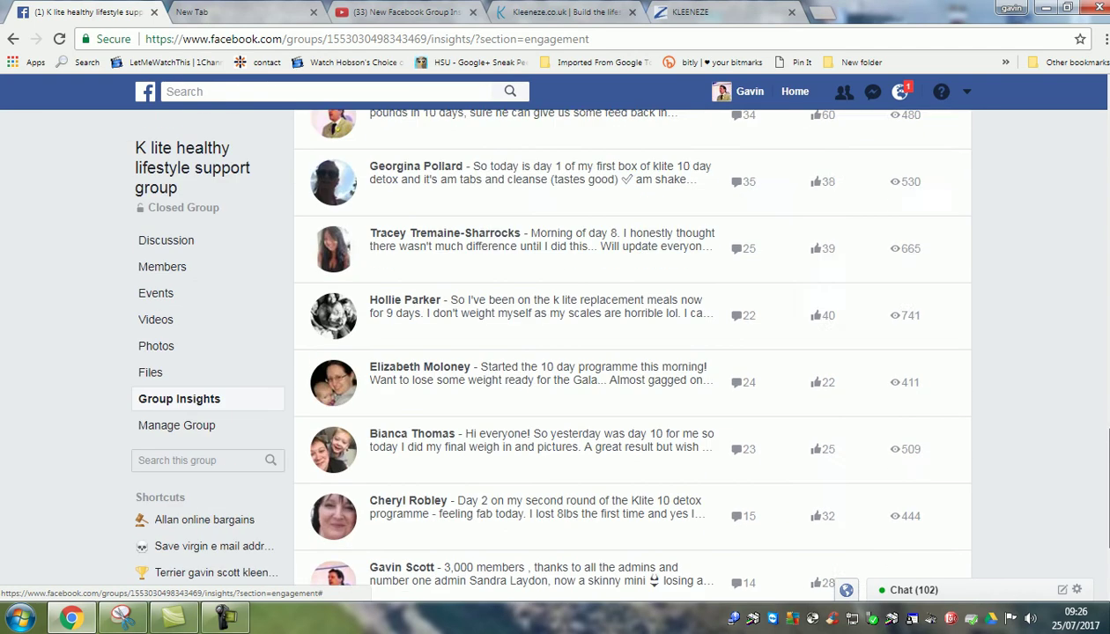
pyautogui.scroll(6, 1108, 159)
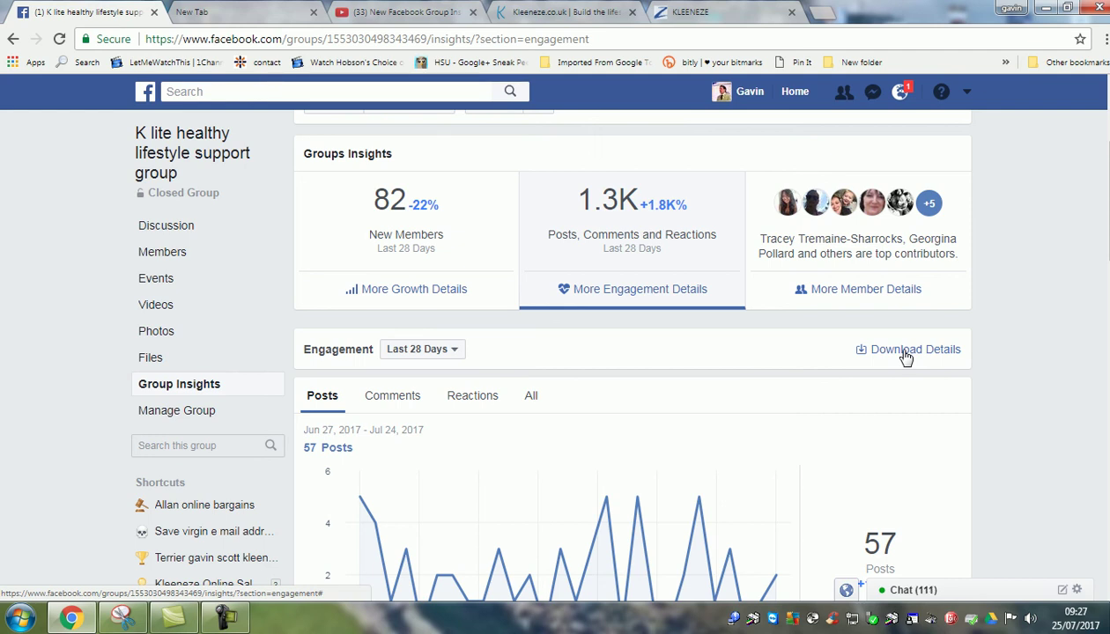
# Show the Comments trend in the Engagement chart and scroll down to Popular Times
pyautogui.scroll(-1, 633, 353)
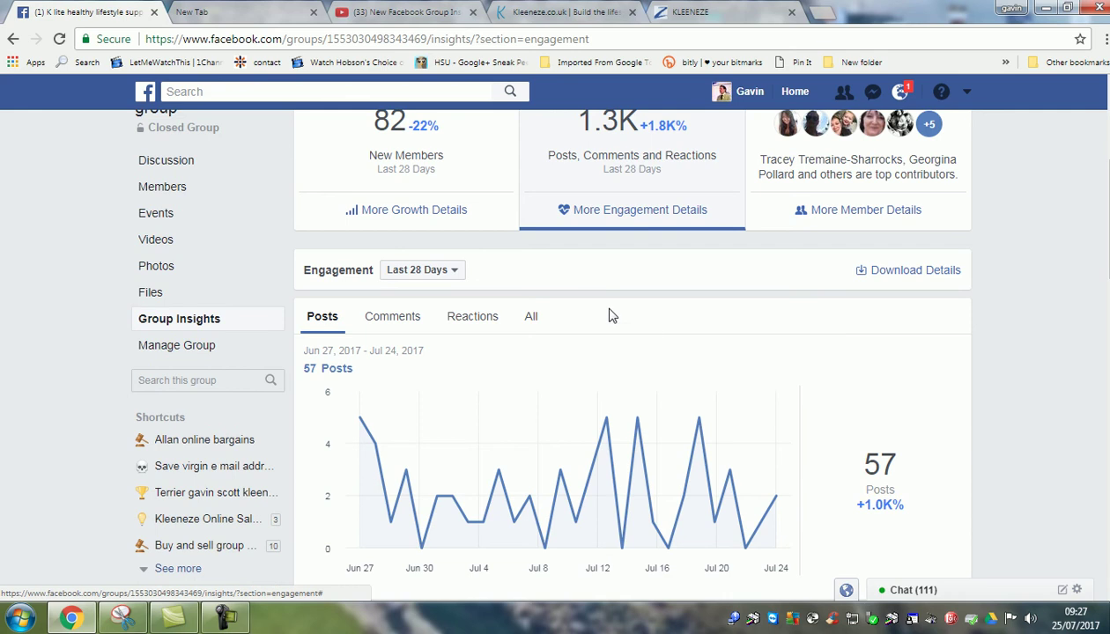
pyautogui.click(417, 325)
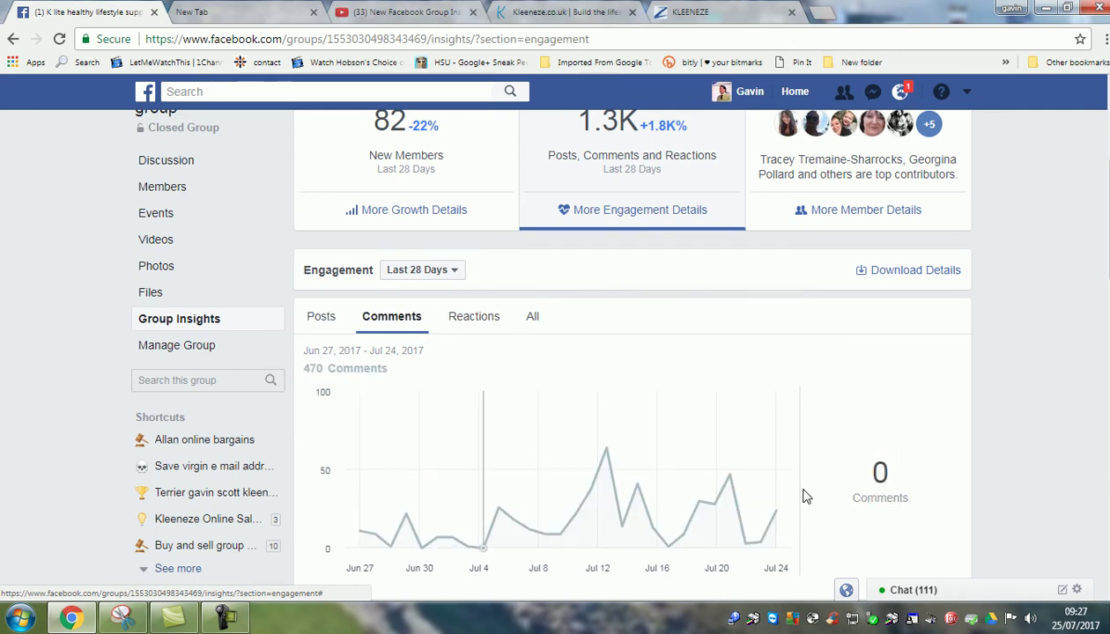
pyautogui.scroll(-3, 632, 352)
pyautogui.scroll(-3, 633, 352)
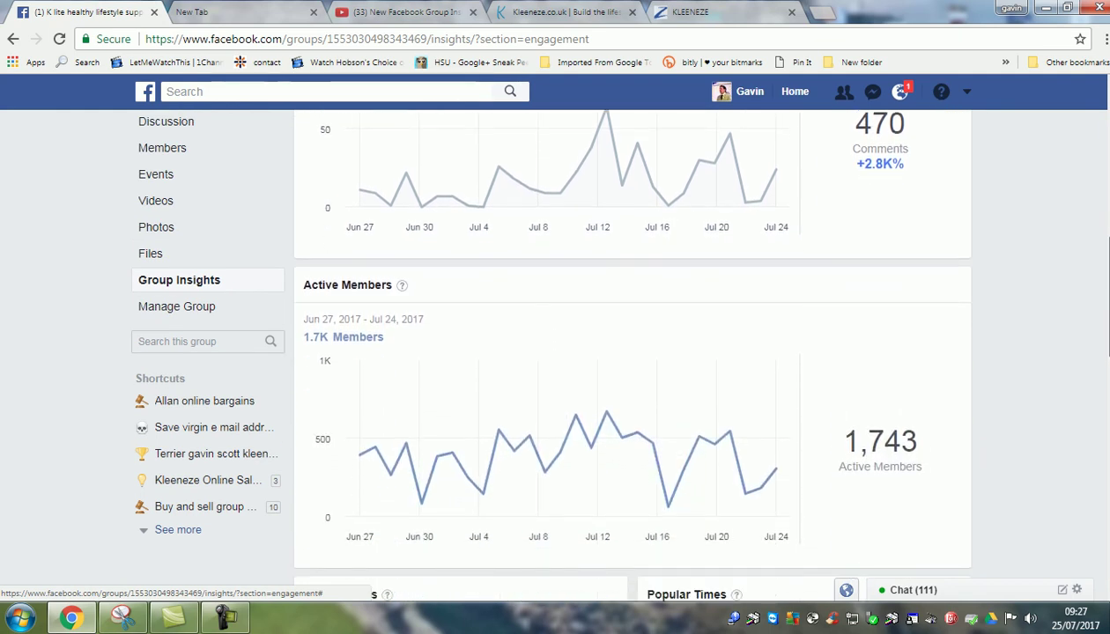
pyautogui.scroll(-3, 632, 353)
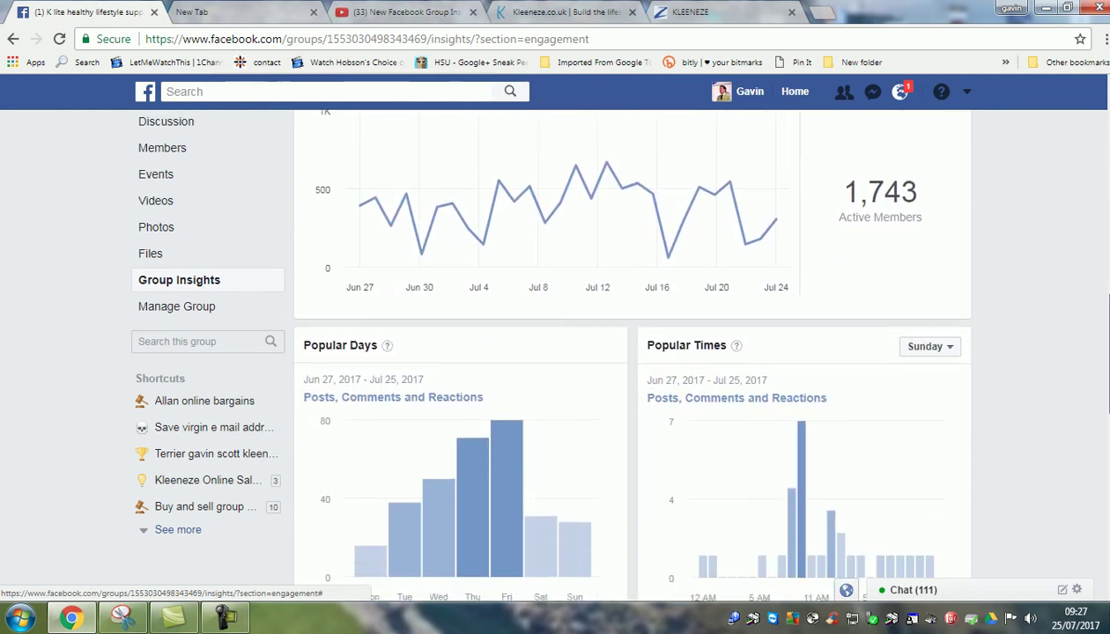
pyautogui.scroll(-1, 632, 353)
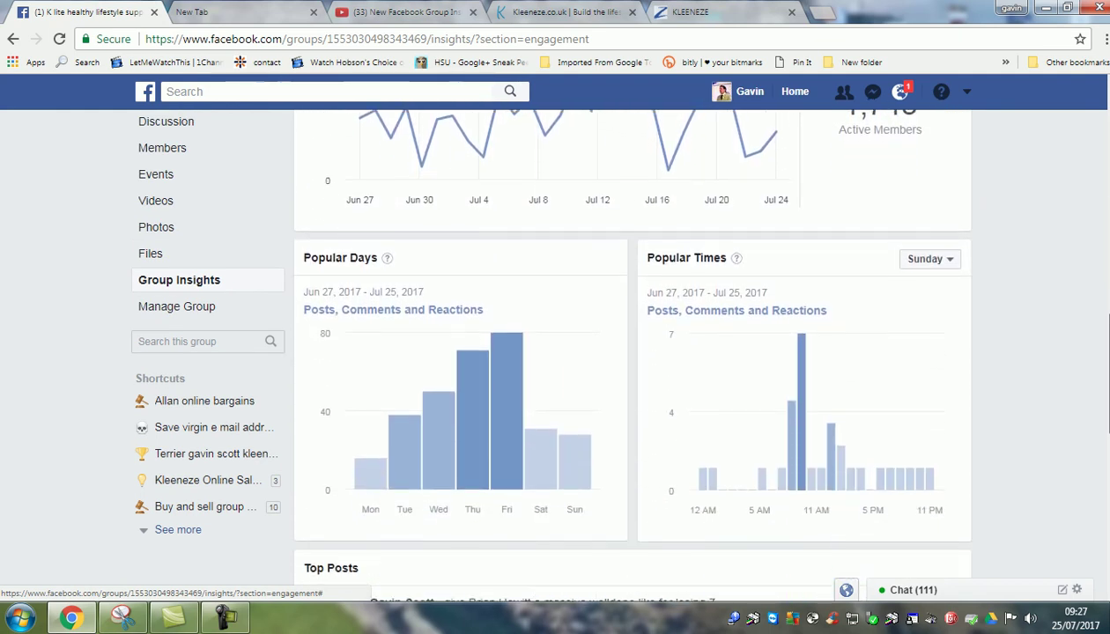
# Set Popular Times to Monday, then Tuesday's hourly activity
pyautogui.click(925, 255)
pyautogui.click(936, 277)
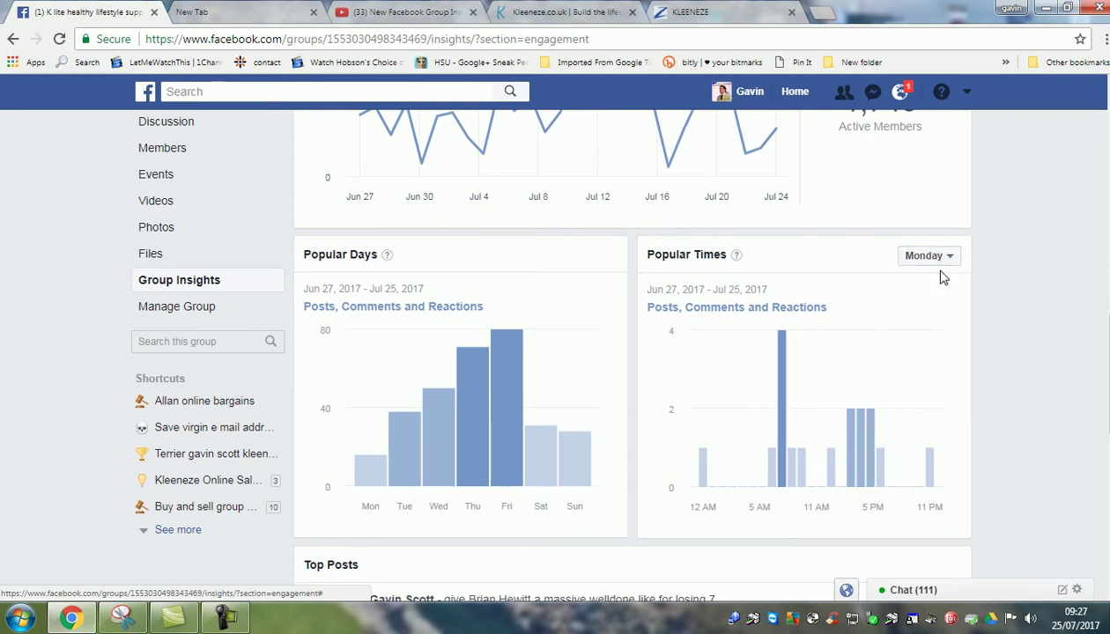
pyautogui.click(937, 258)
pyautogui.click(939, 300)
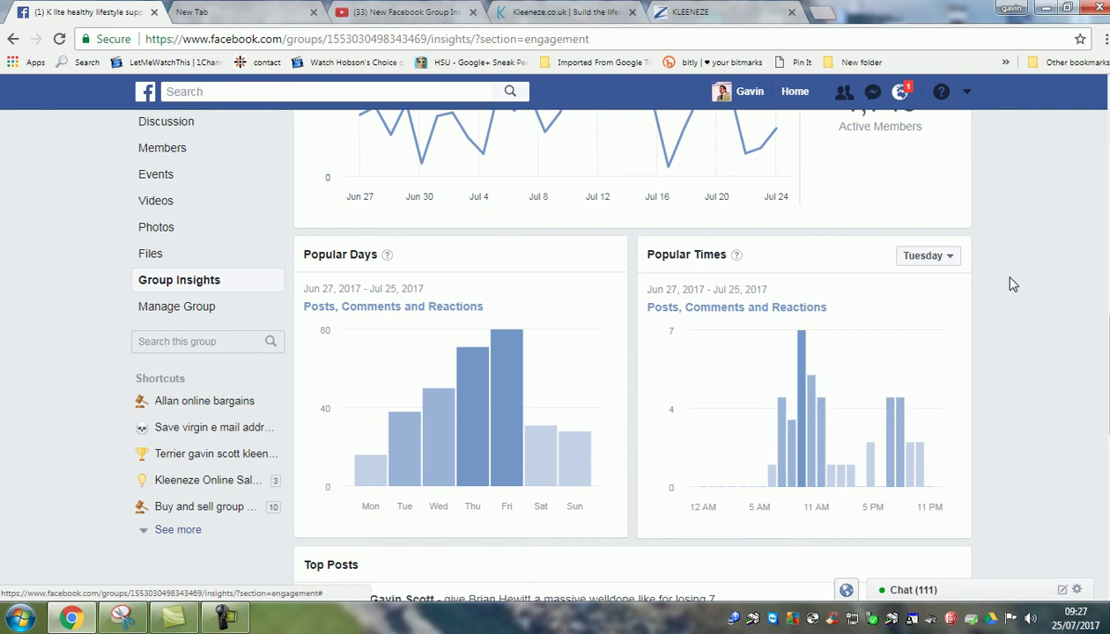
# Show the 780 reactions trend in the Engagement chart
pyautogui.moveTo(1106, 352); pyautogui.dragTo(1106, 204)
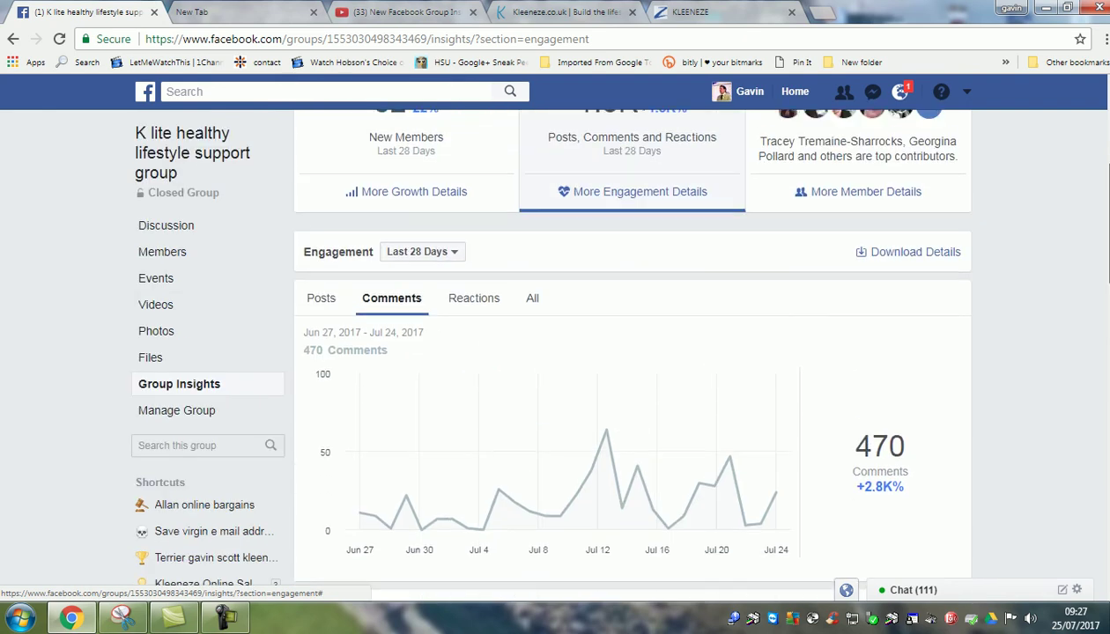
pyautogui.click(469, 298)
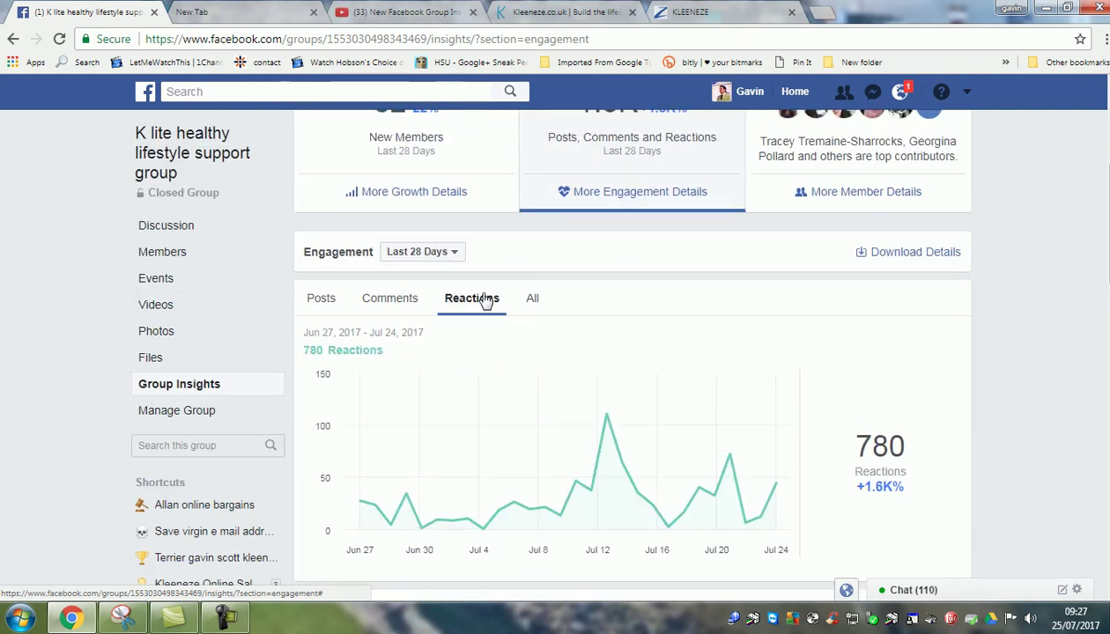
pyautogui.scroll(-1, 541, 335)
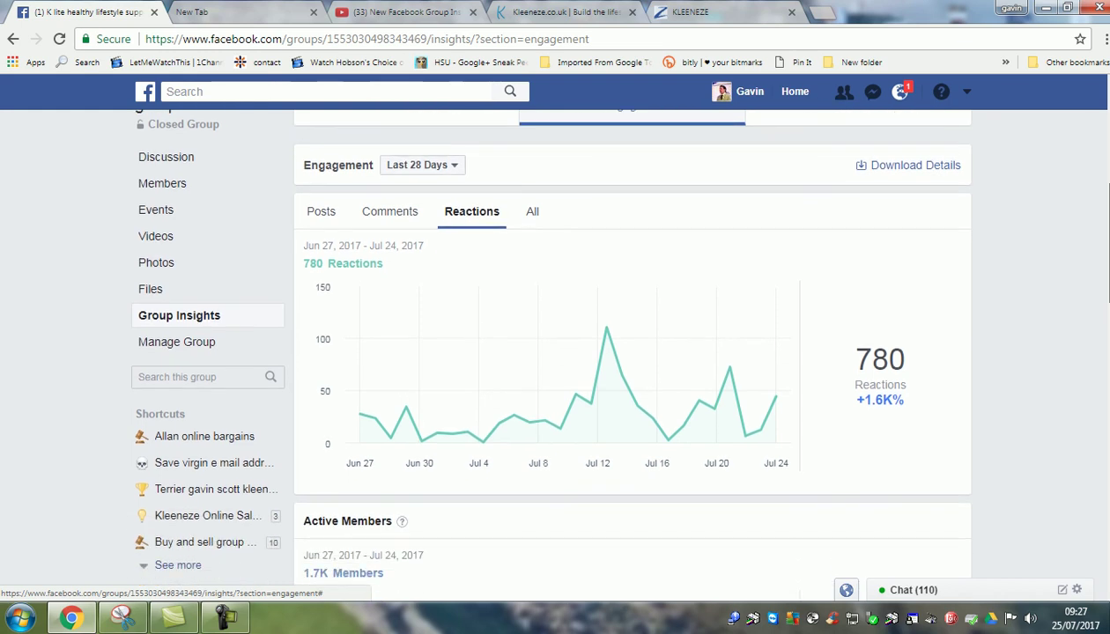
pyautogui.scroll(-1, 542, 335)
pyautogui.scroll(-5, 542, 335)
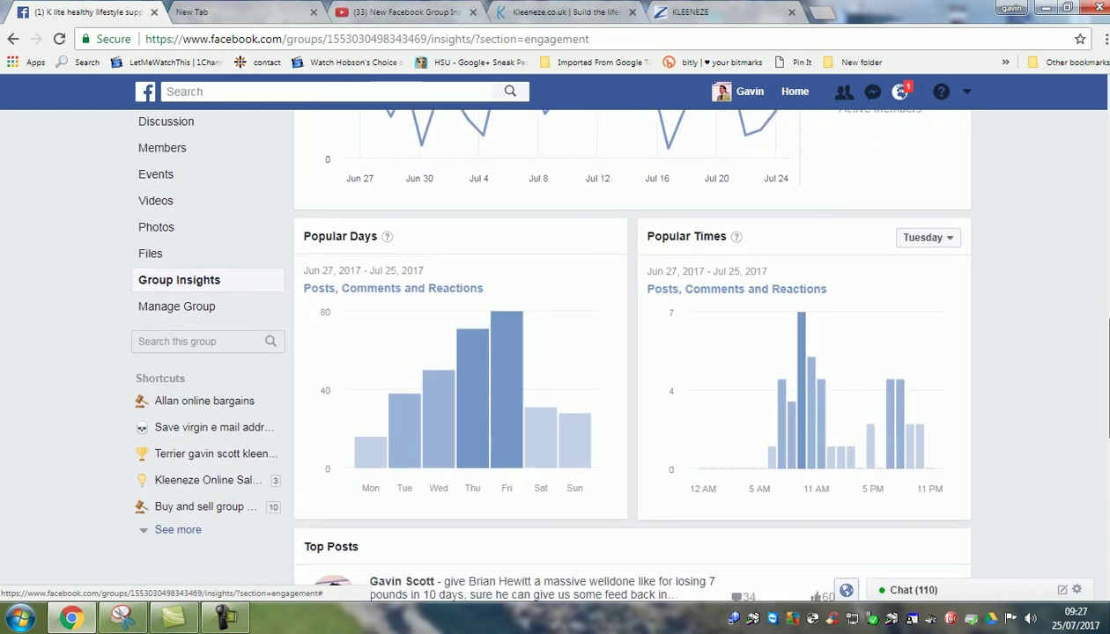
# Set Popular Times back to Monday and return to the top of Group Insights
pyautogui.click(939, 239)
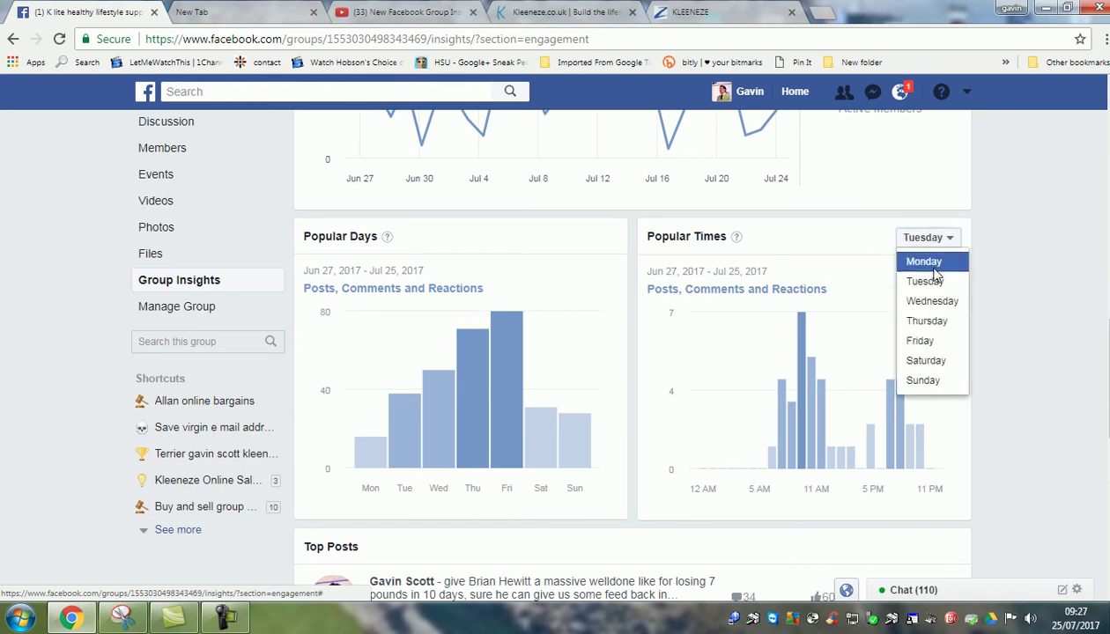
pyautogui.click(929, 260)
pyautogui.moveTo(1108, 358); pyautogui.dragTo(1100, 122)
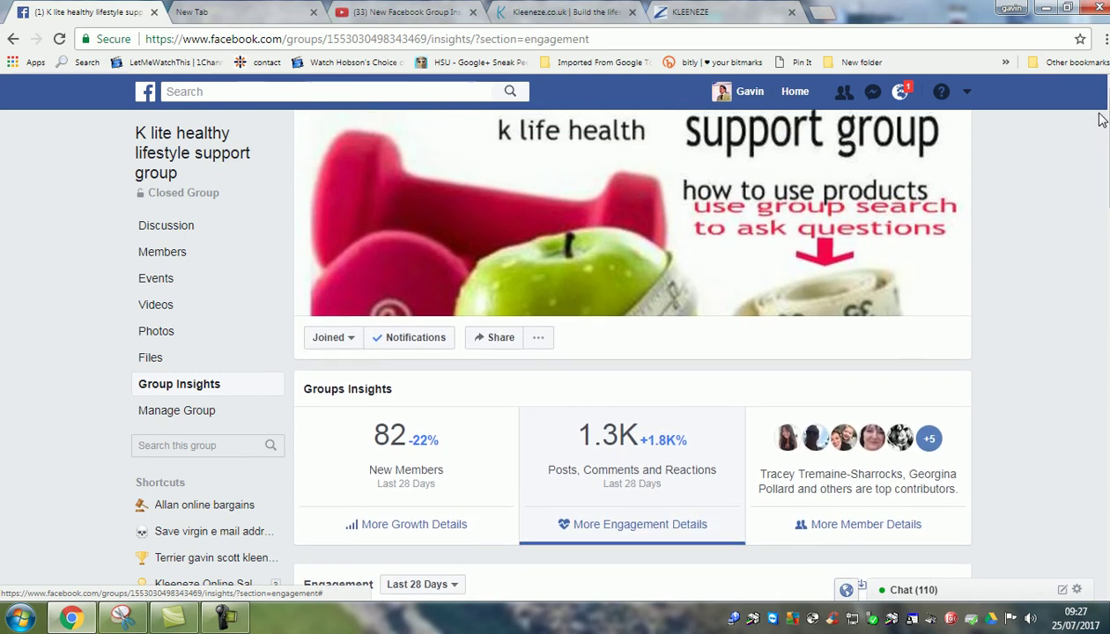